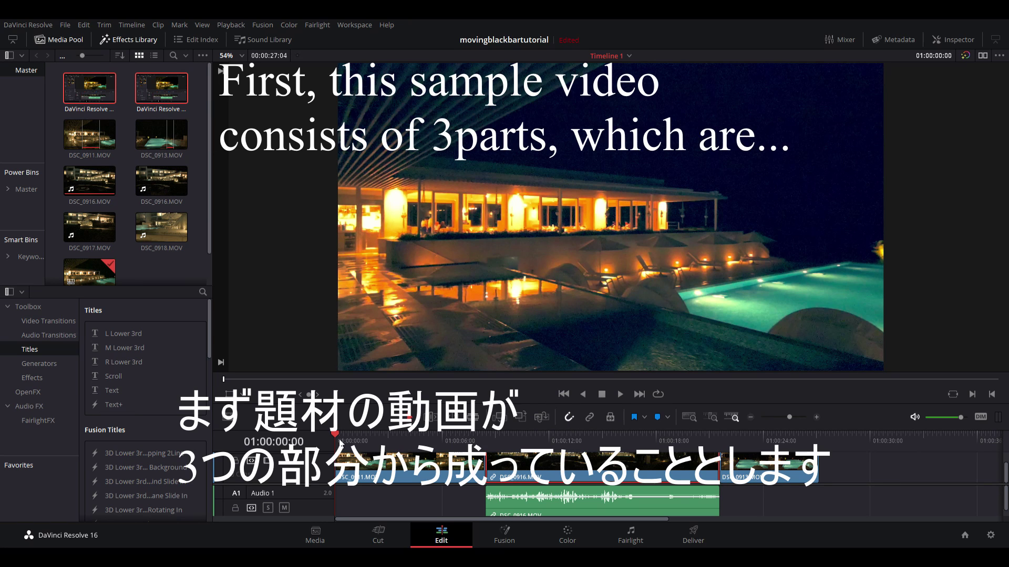
Review the timeline from the start, apply 2.35:1 output blanking, and scrub to check the bars.
key("space")
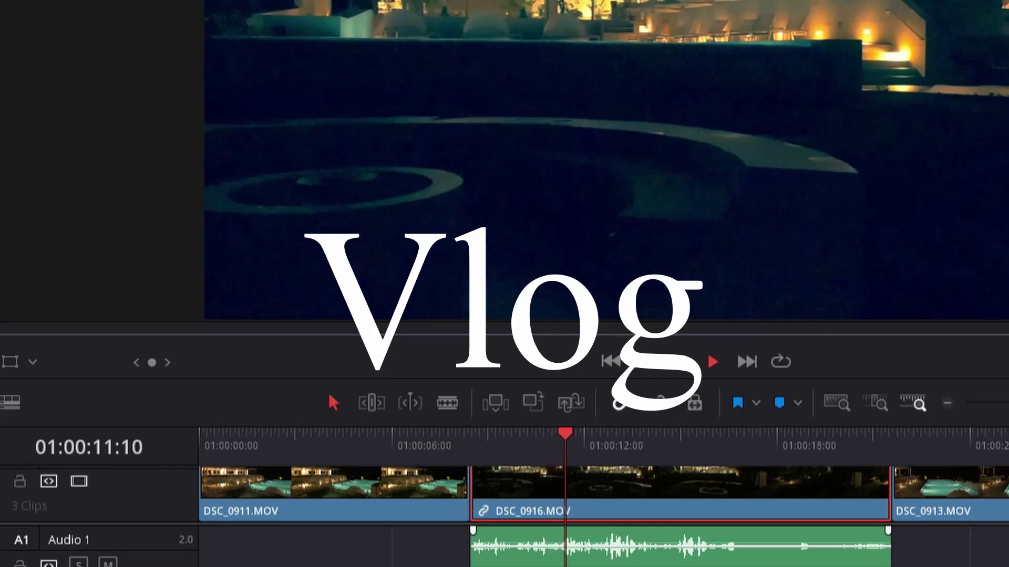
left_click(832, 449)
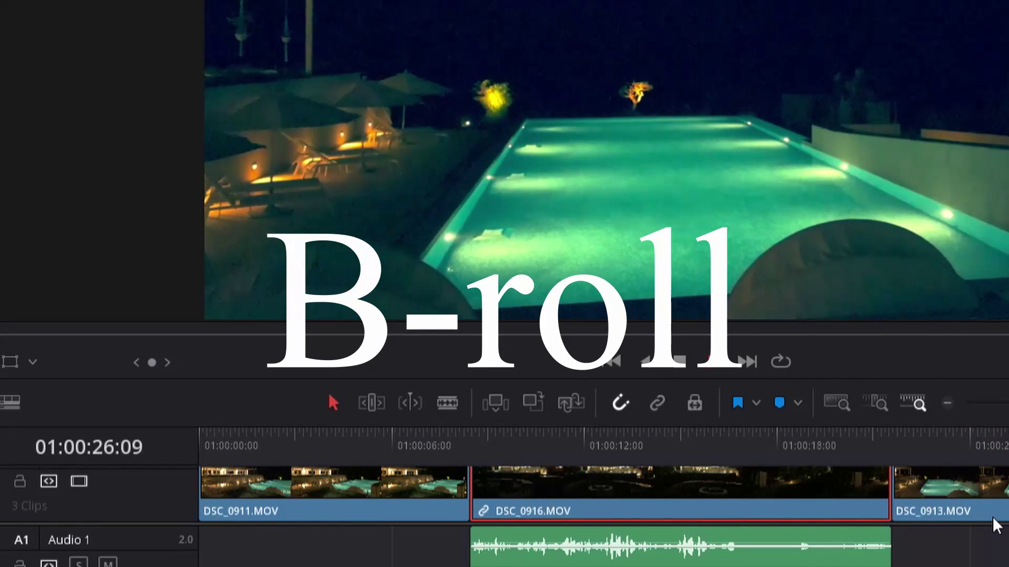
key("space")
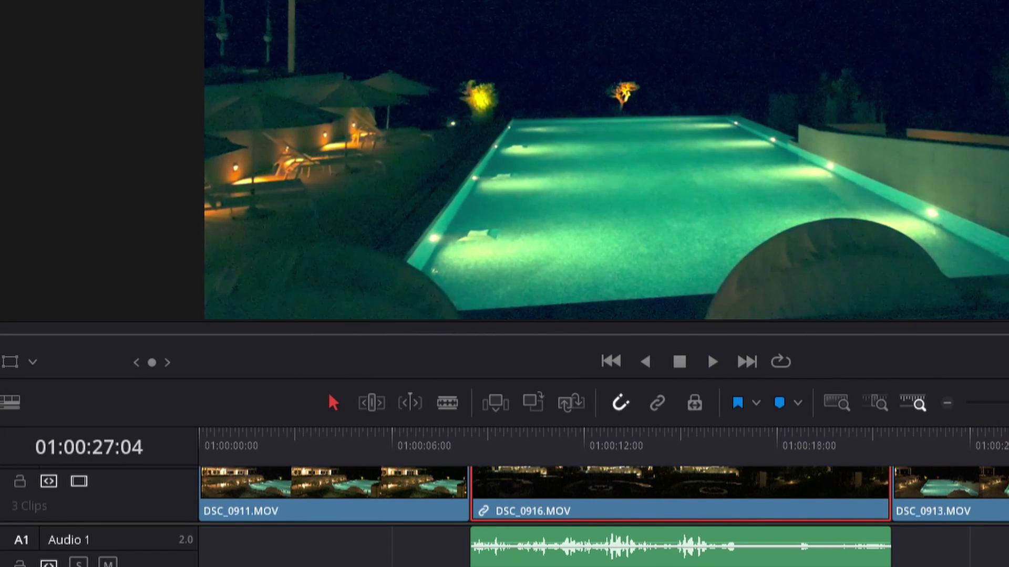
key("Home")
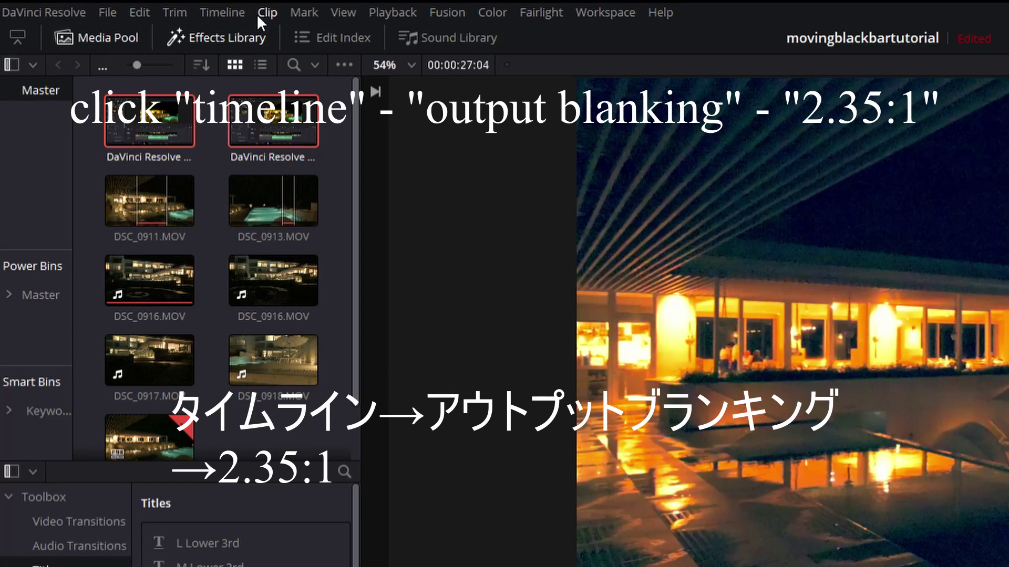
left_click(222, 7)
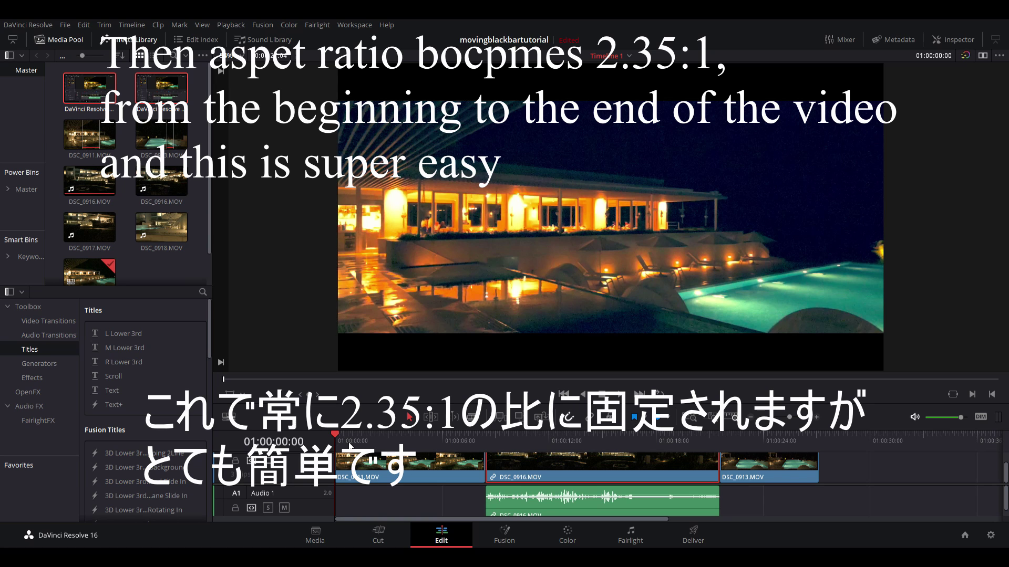
mouse_move(405, 439)
left_mouse_down()
mouse_move(817, 443)
mouse_move(344, 481)
left_mouse_up()
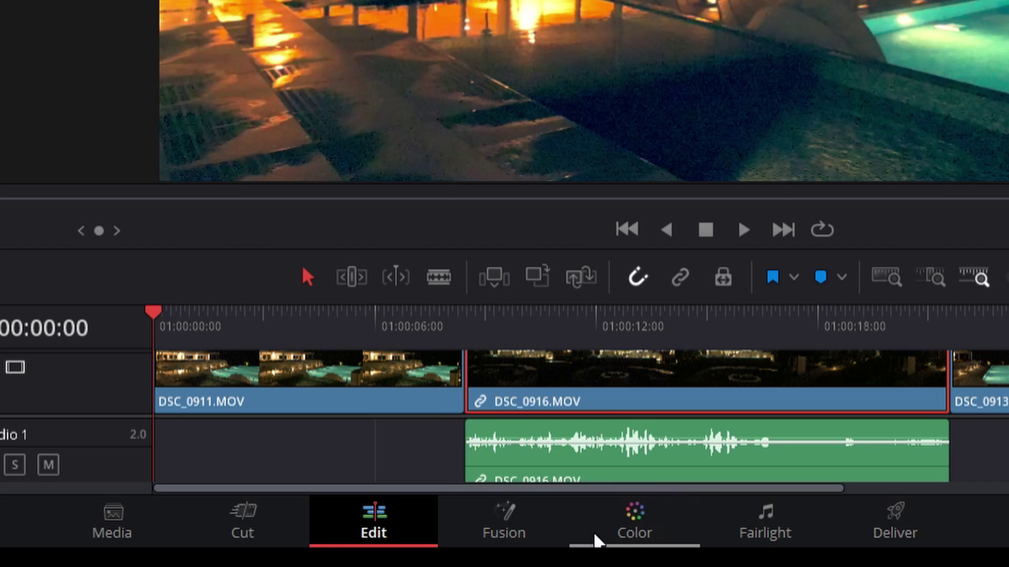
Show the Color page with enhanced viewer, Output Sizing controls and the scopes parade.
left_click(643, 531)
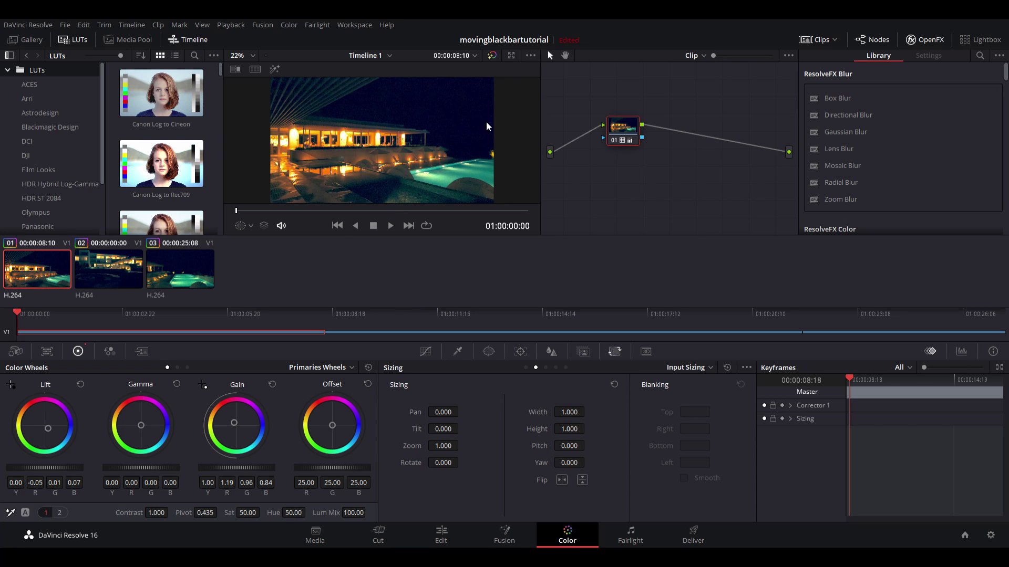
left_click(510, 56)
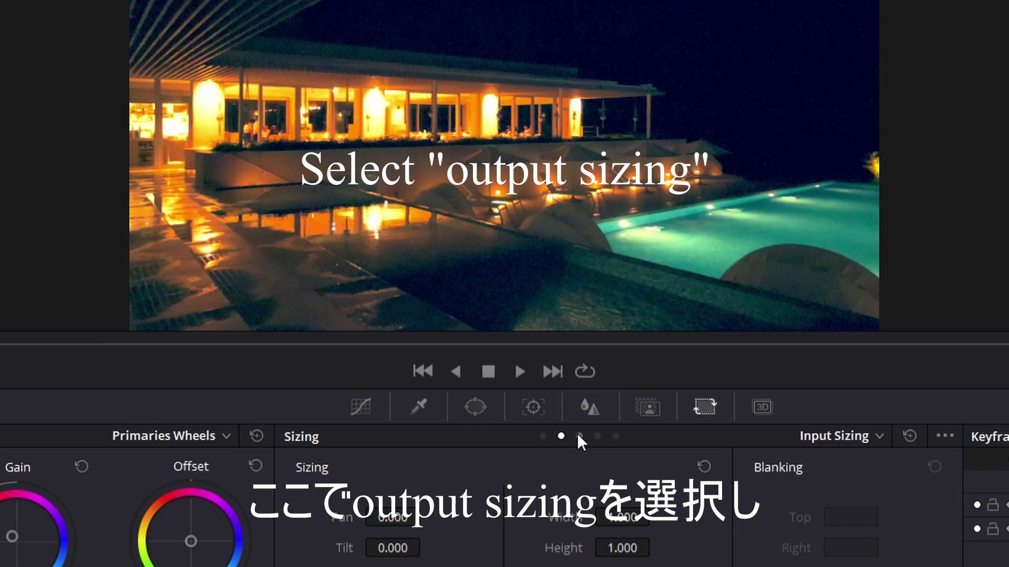
left_click(579, 436)
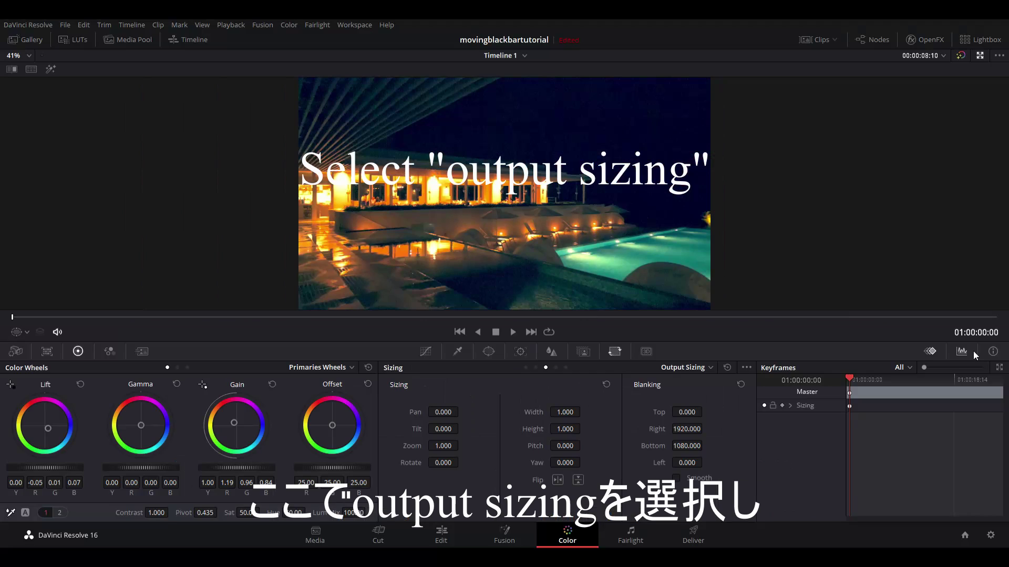
left_click(964, 352)
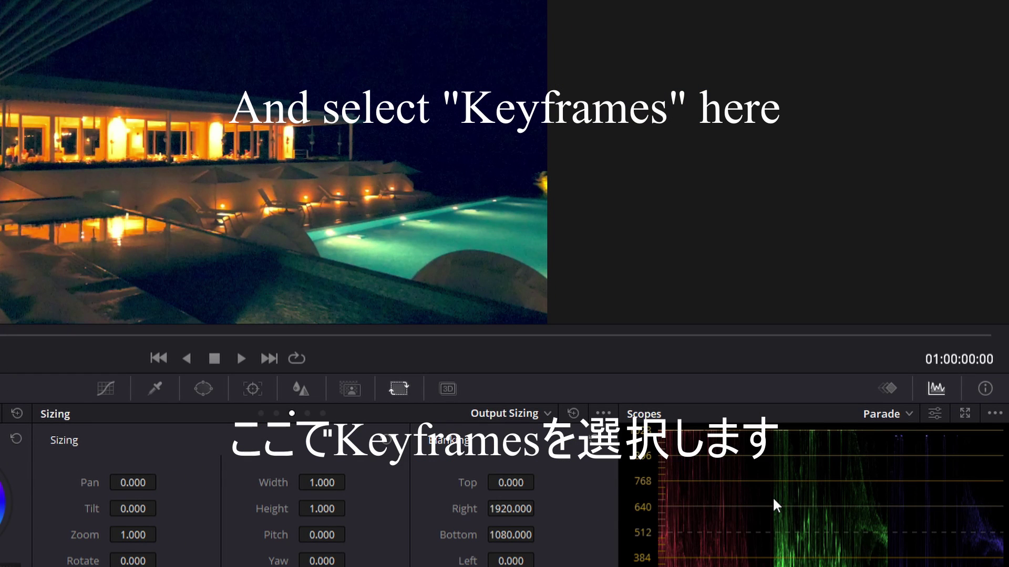
In the Keyframes panel, set blanking Top and Bottom to 540 for a fully black frame at the clip start.
left_click(892, 386)
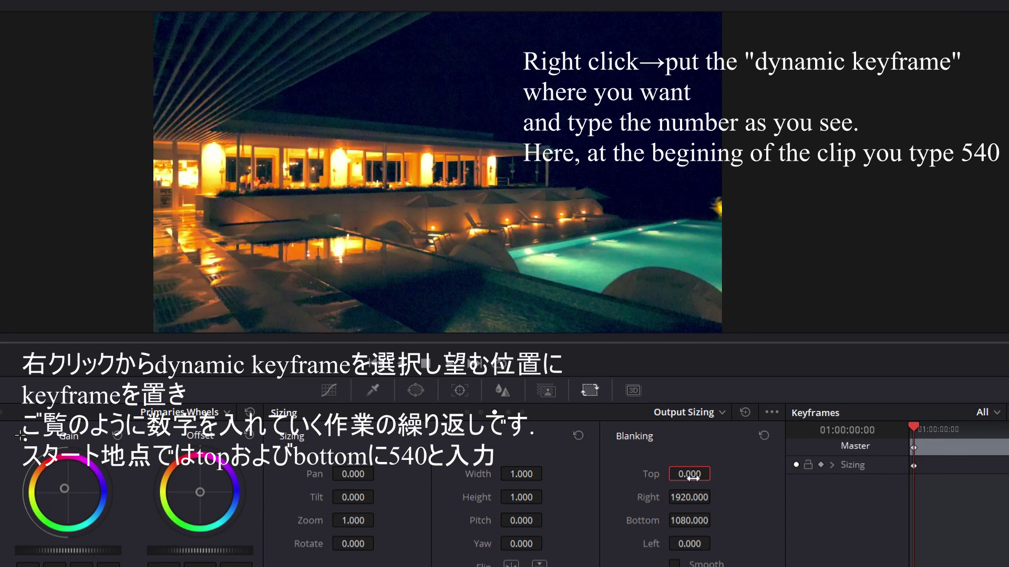
left_click(692, 473)
type("540")
key("Return")
left_click(701, 522)
type("540")
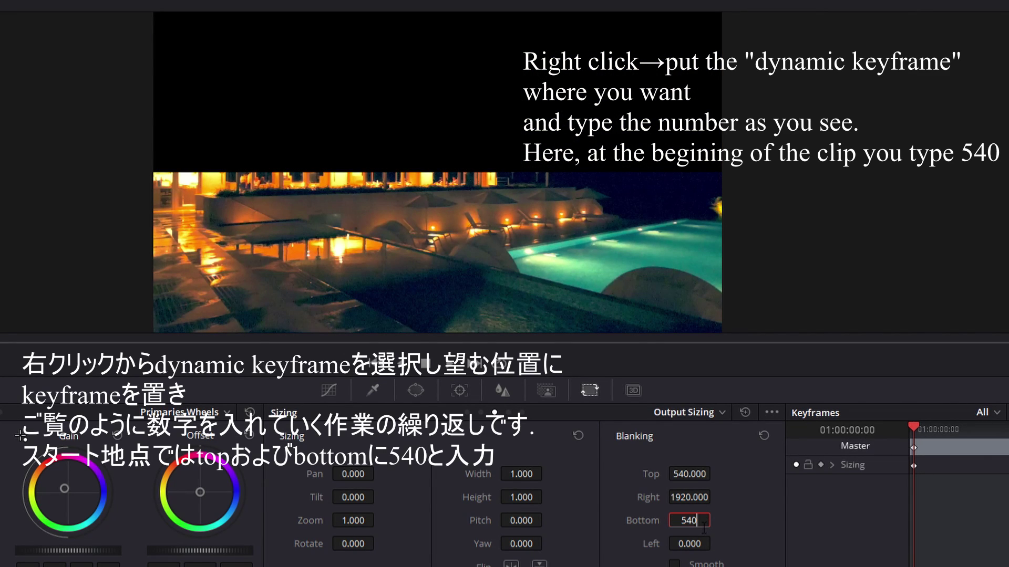
key("Return")
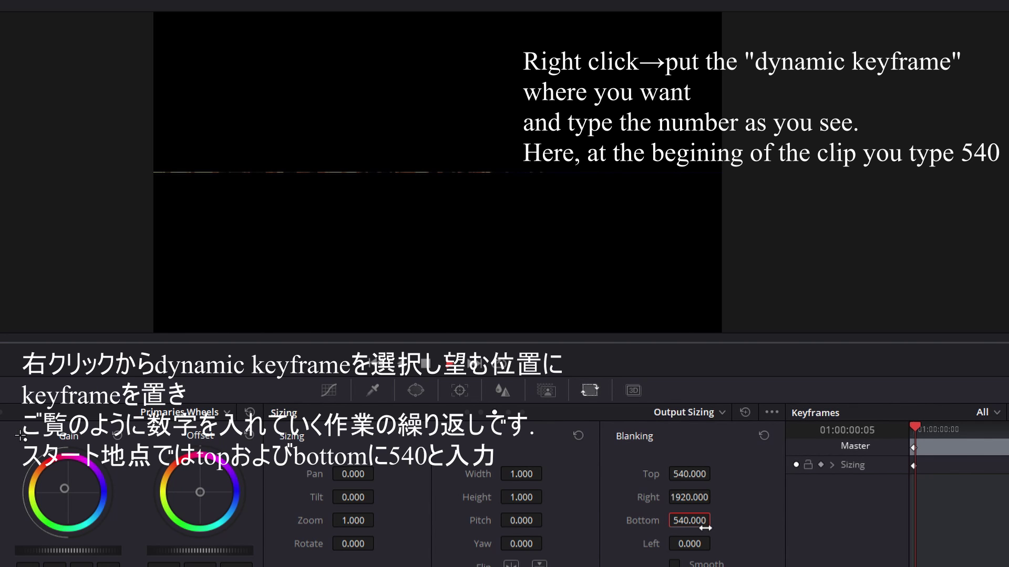
Add a keyframe at 01:00:00:23 with blanking Top 131.5 and Bottom 948.5.
left_click_drag(913, 428, 920, 429)
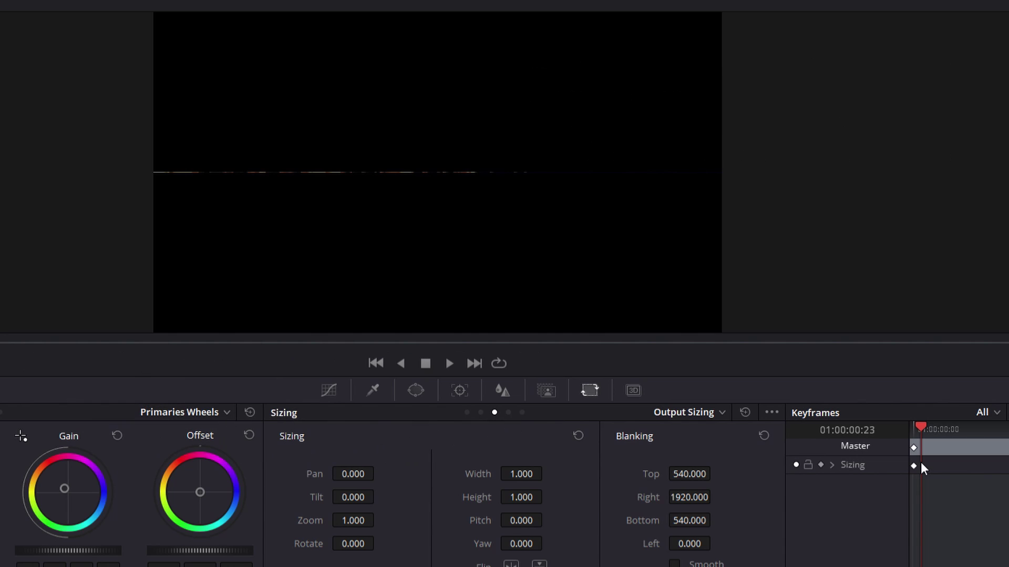
key("ctrl+bracketleft")
left_click(697, 477)
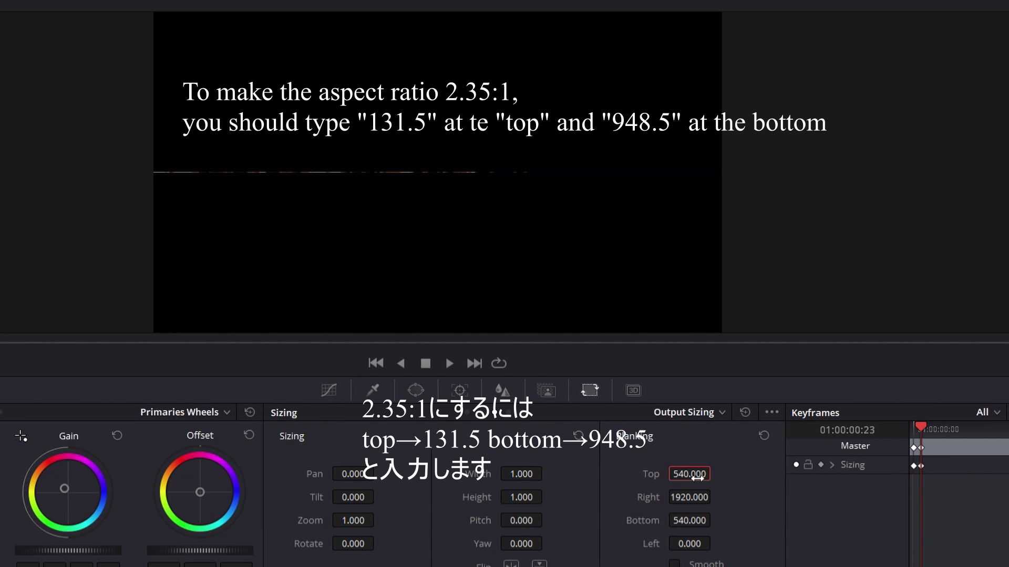
type("131.5")
key("Return")
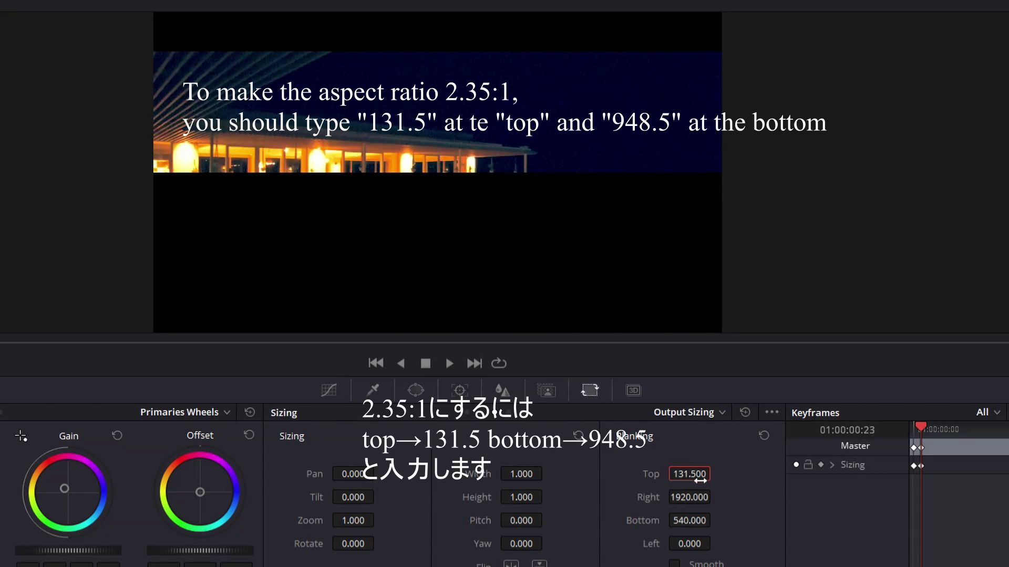
left_click(703, 526)
type("9")
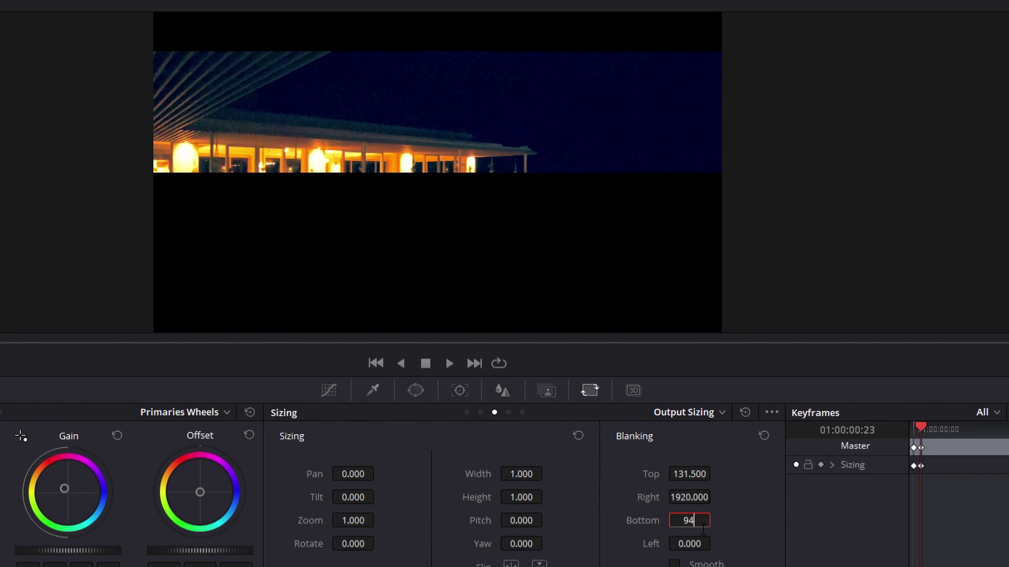
type("48.5")
key("Return")
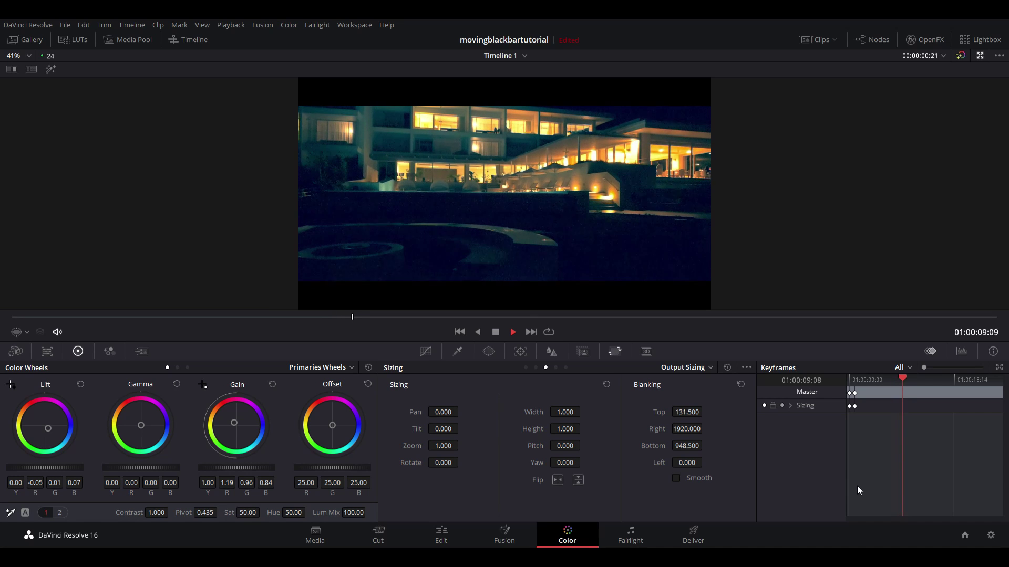
Add a dynamic keyframe just before the ratio change near 01:00:09.
key("space")
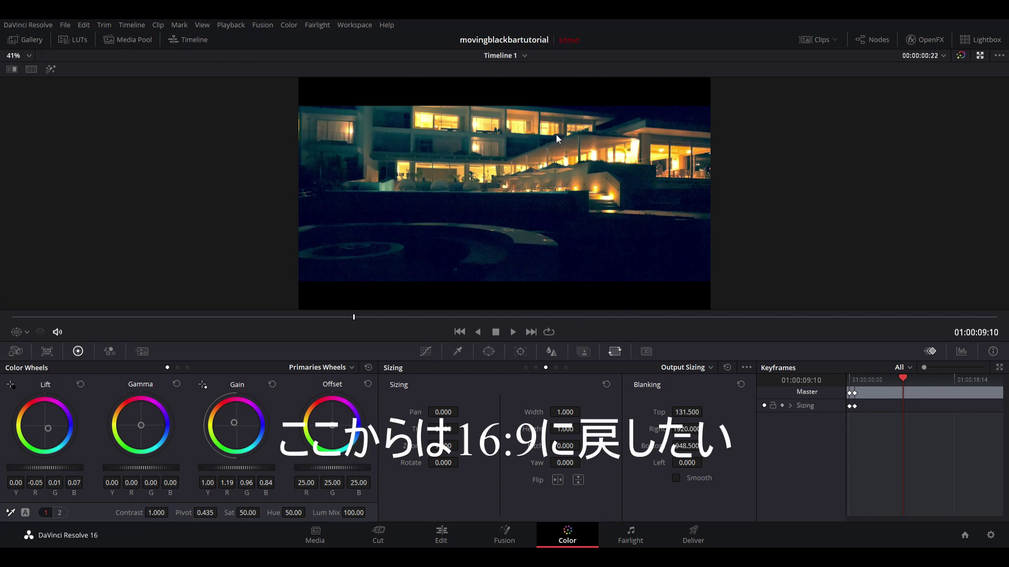
left_click_drag(902, 379, 898, 381)
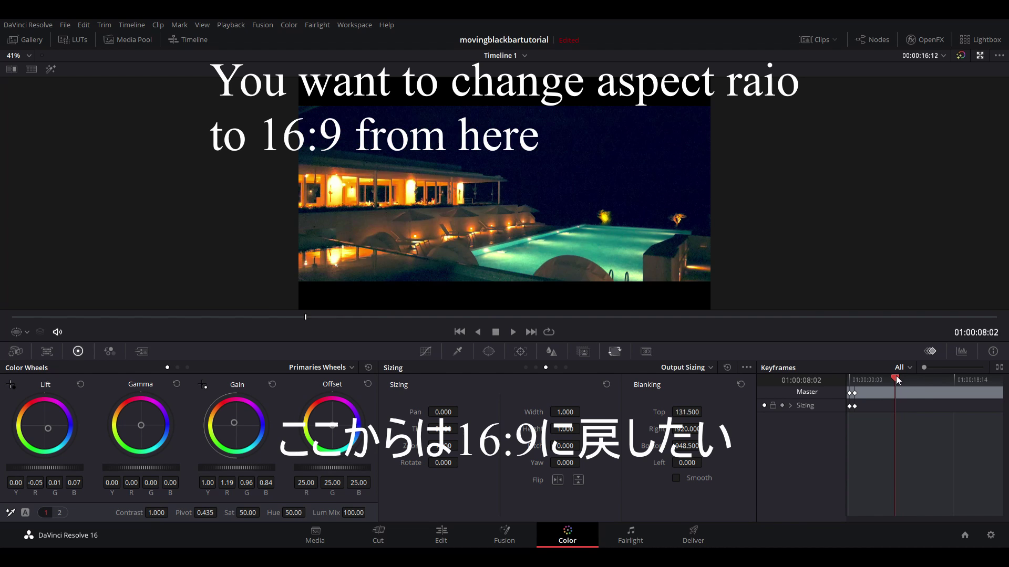
right_click(893, 406)
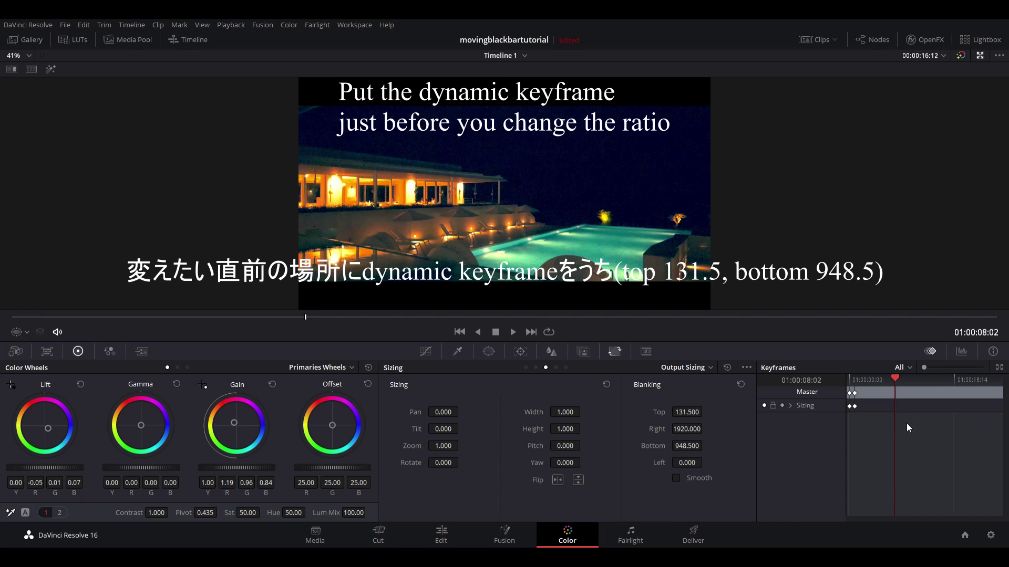
left_click(906, 423)
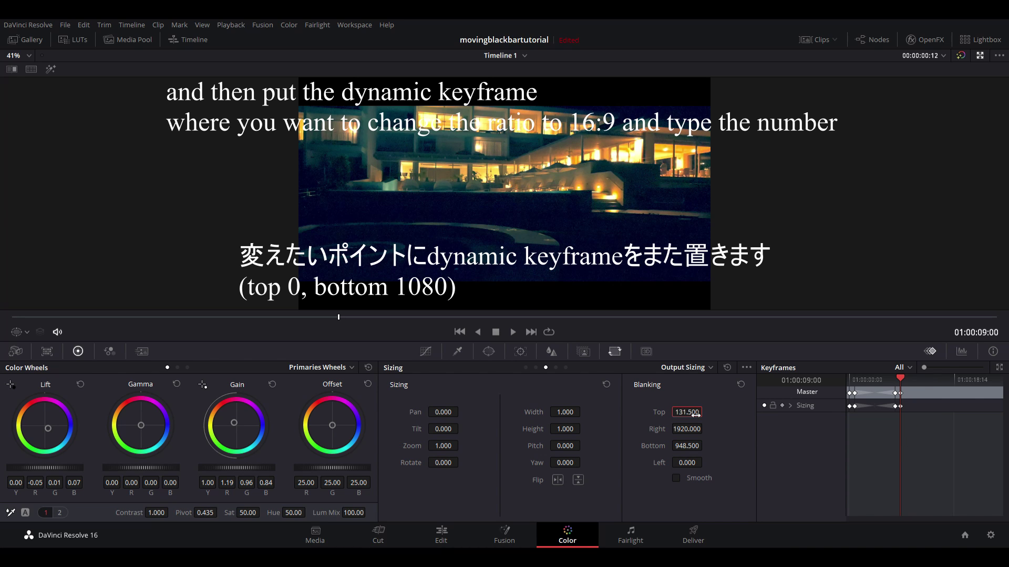
type("0")
Set blanking Top 0 and Bottom 1080 to open the image to 16:9, then replay the transition.
key("Return")
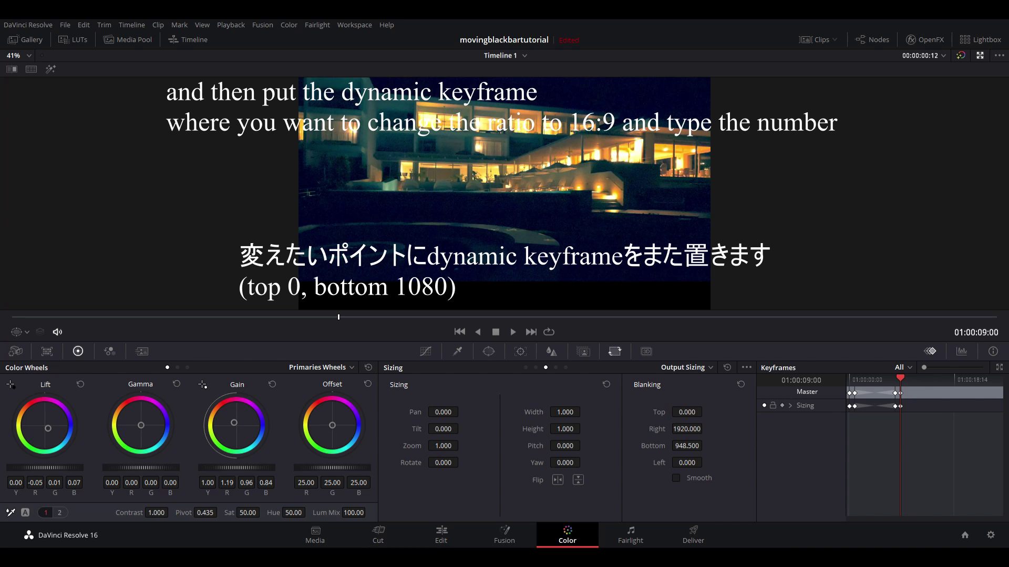
left_click(696, 446)
type("1080")
key("Return")
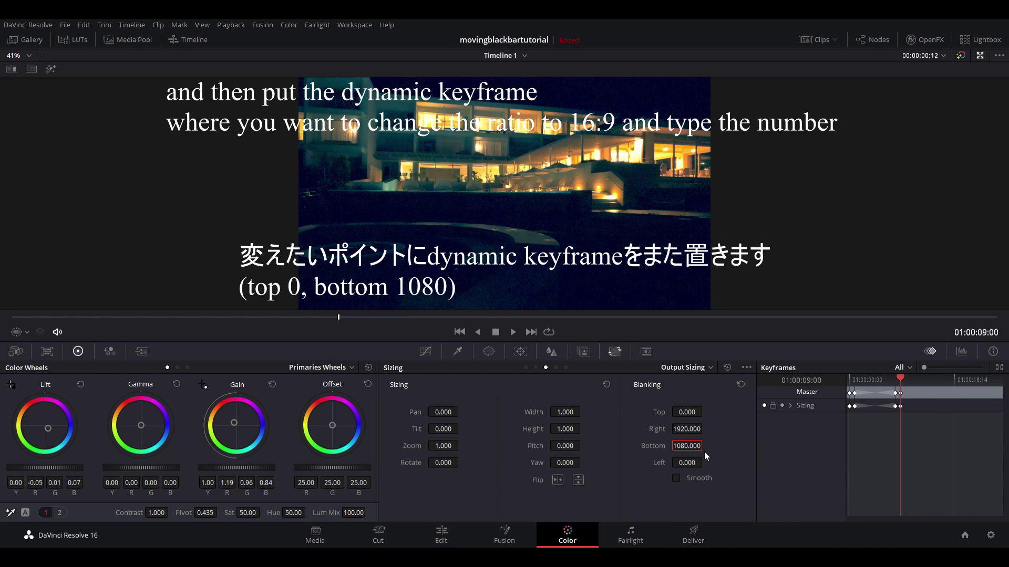
key("space")
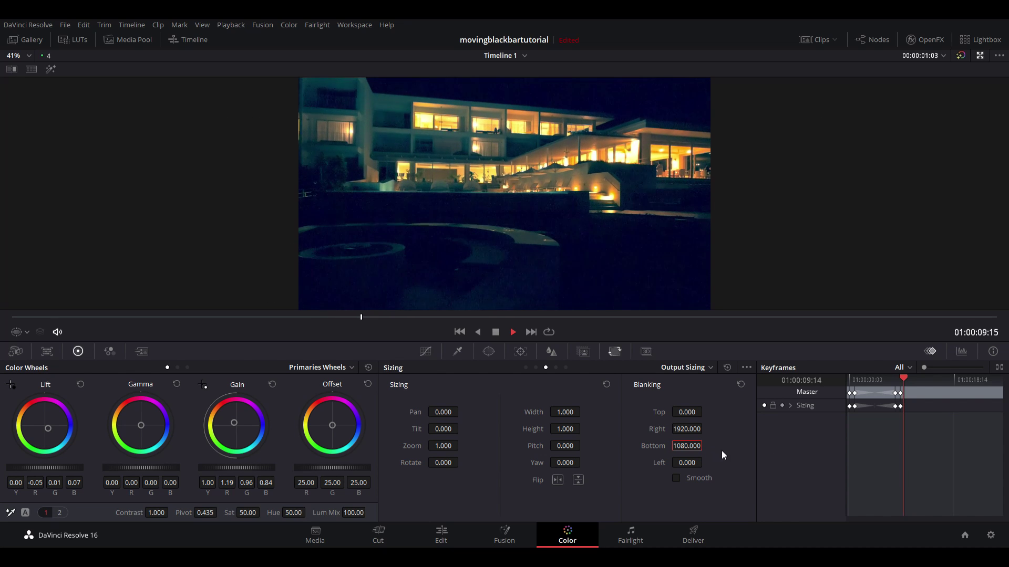
left_click(889, 379)
key("space")
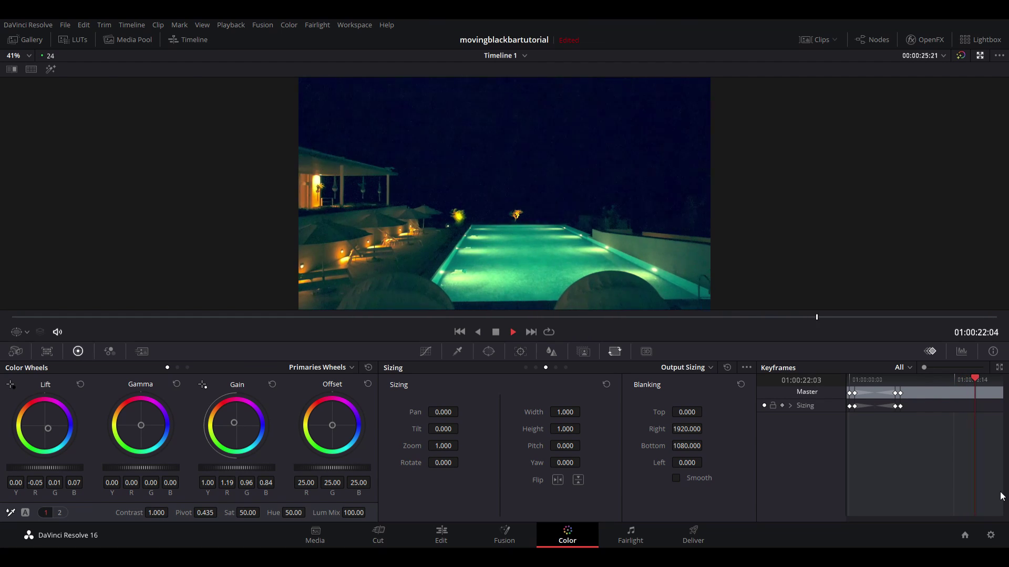
Add dynamic keyframes at 01:00:21 and 01:00:22:11 where the letterbox bars return.
key("space")
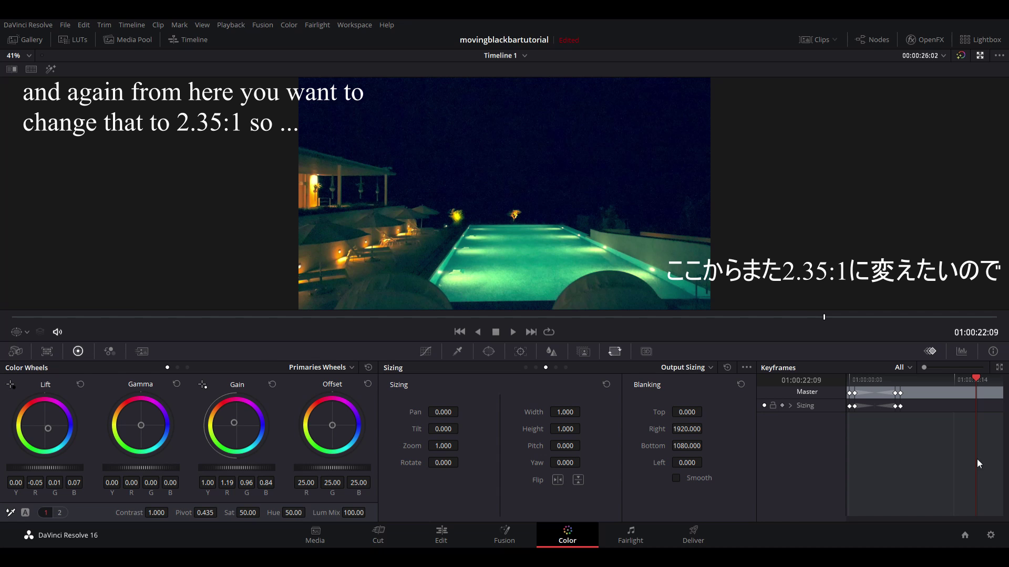
left_click_drag(975, 377, 972, 382)
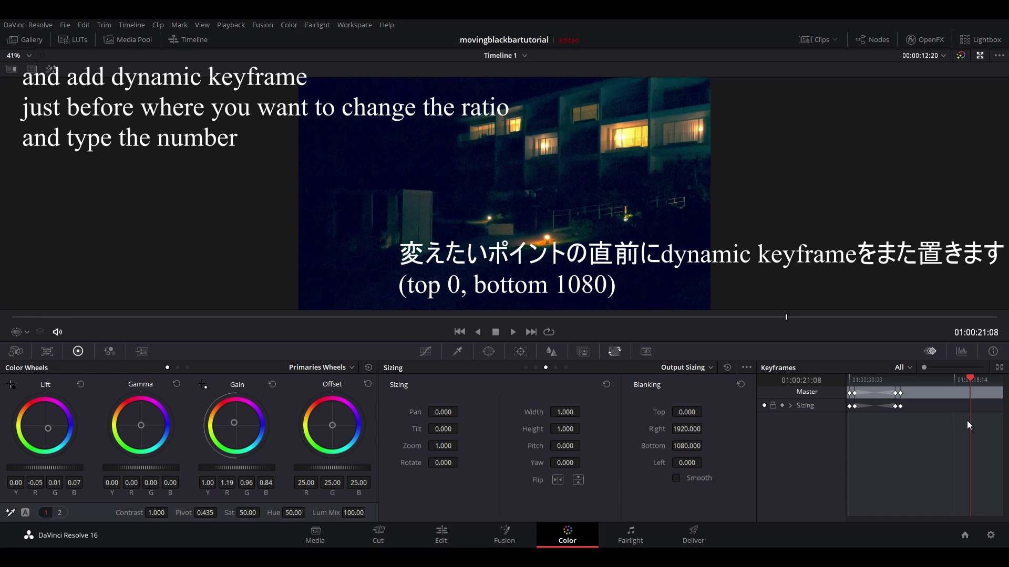
key("ctrl+]")
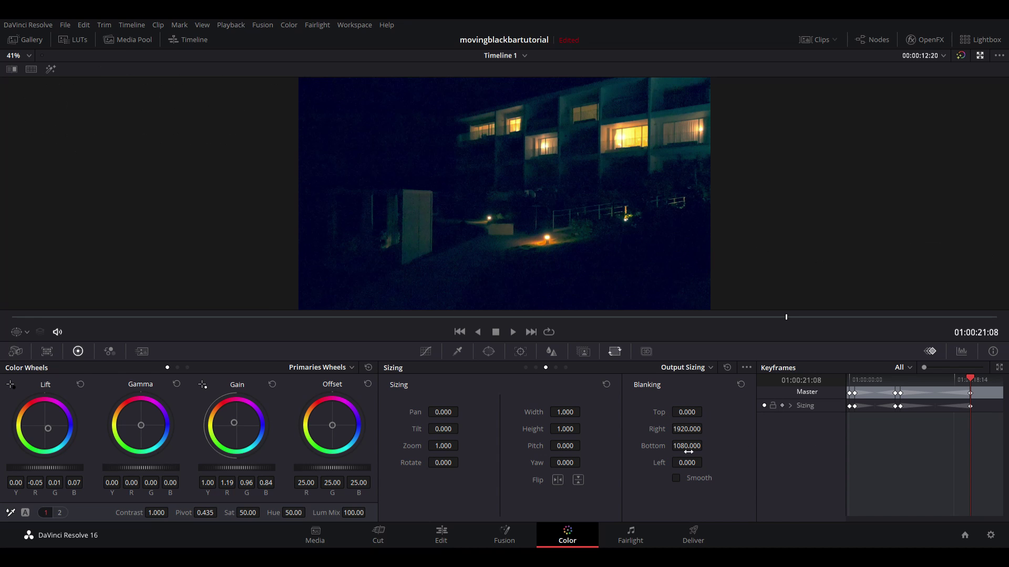
key("space")
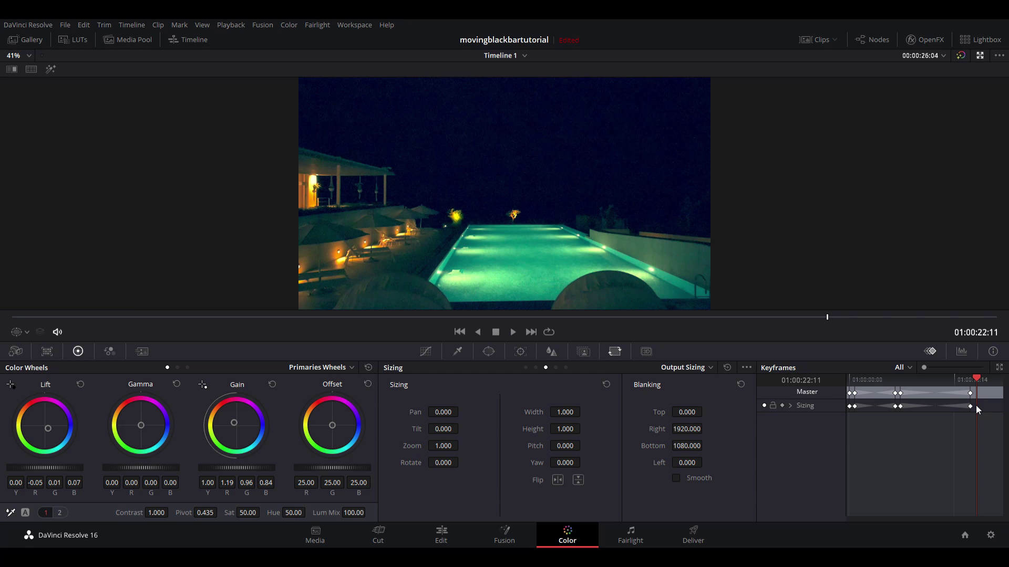
key("ctrl+]")
type("948")
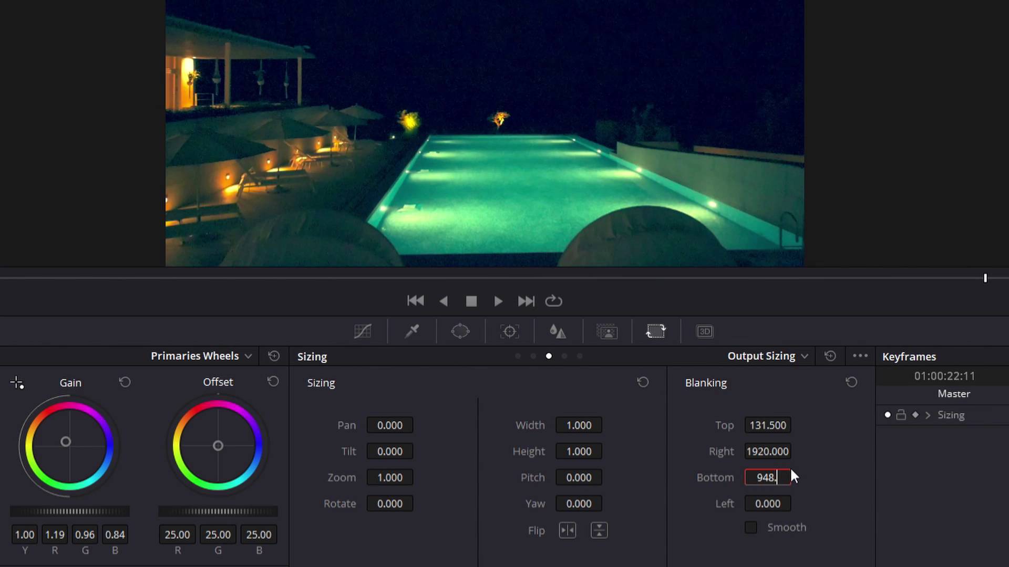
Set blanking Top 131.5 and Bottom 948.5 to restore 2.35:1 bars, then play back.
type(".5")
key("Return")
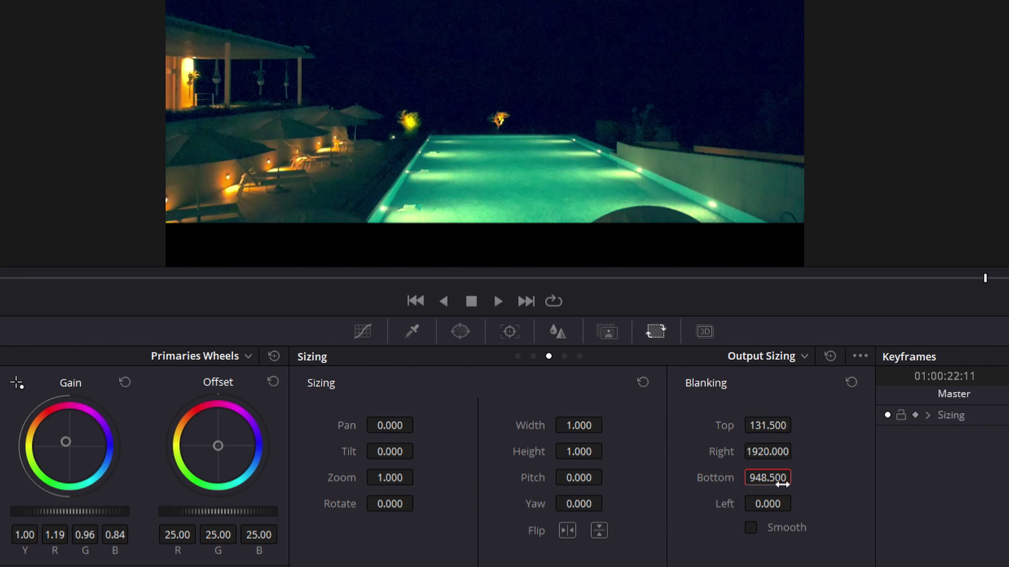
key("space")
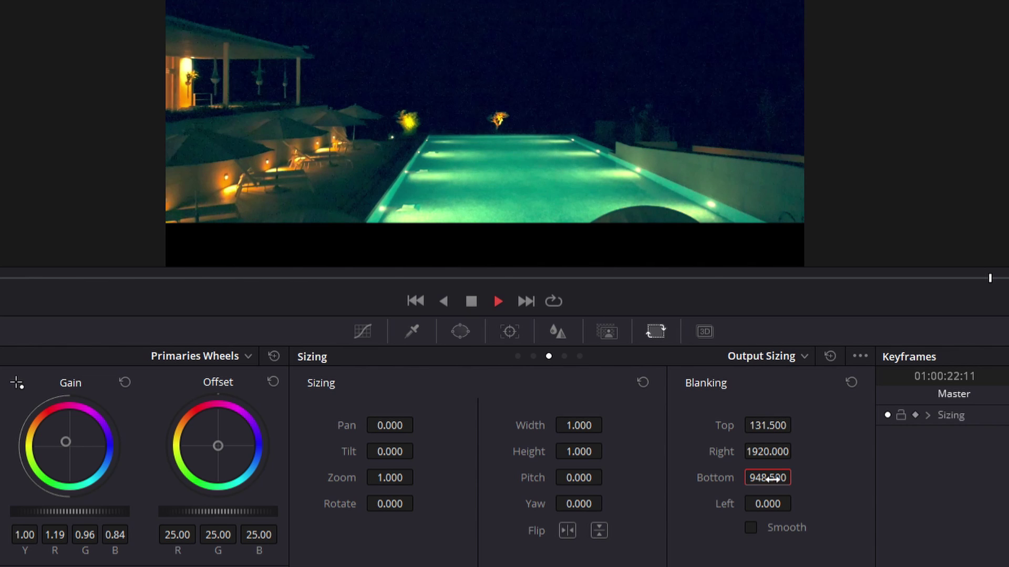